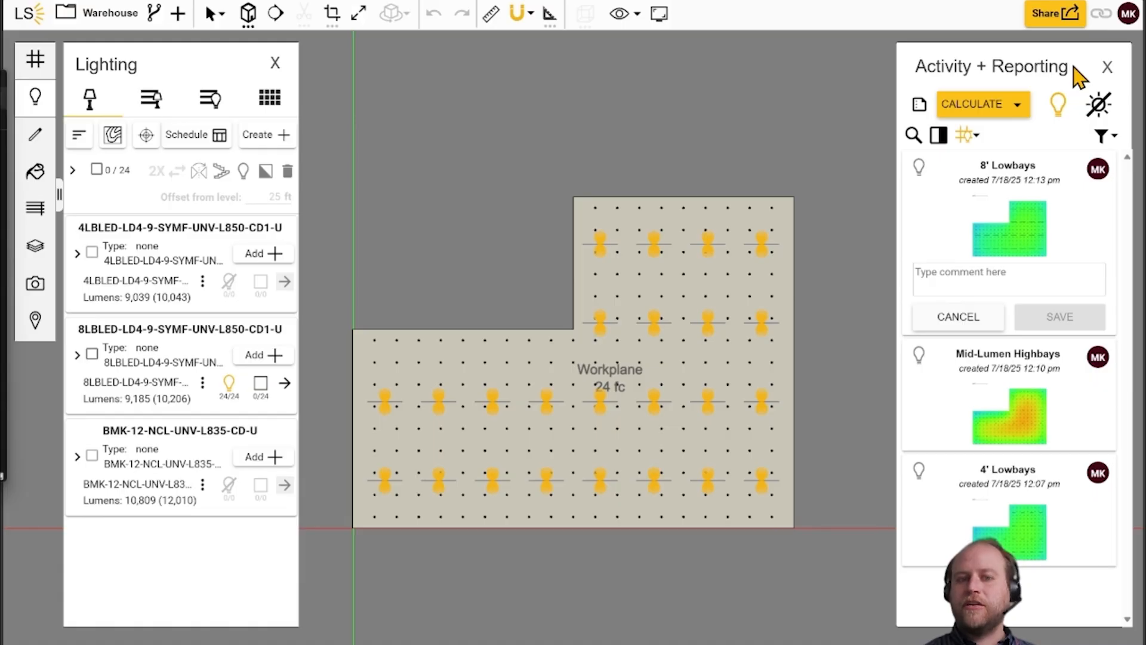
Step: Import the BMK-18-NCL-UNV-L835-CD-U luminaire file into the lighting list without placing any fixture
mouse_move(1105, 549)
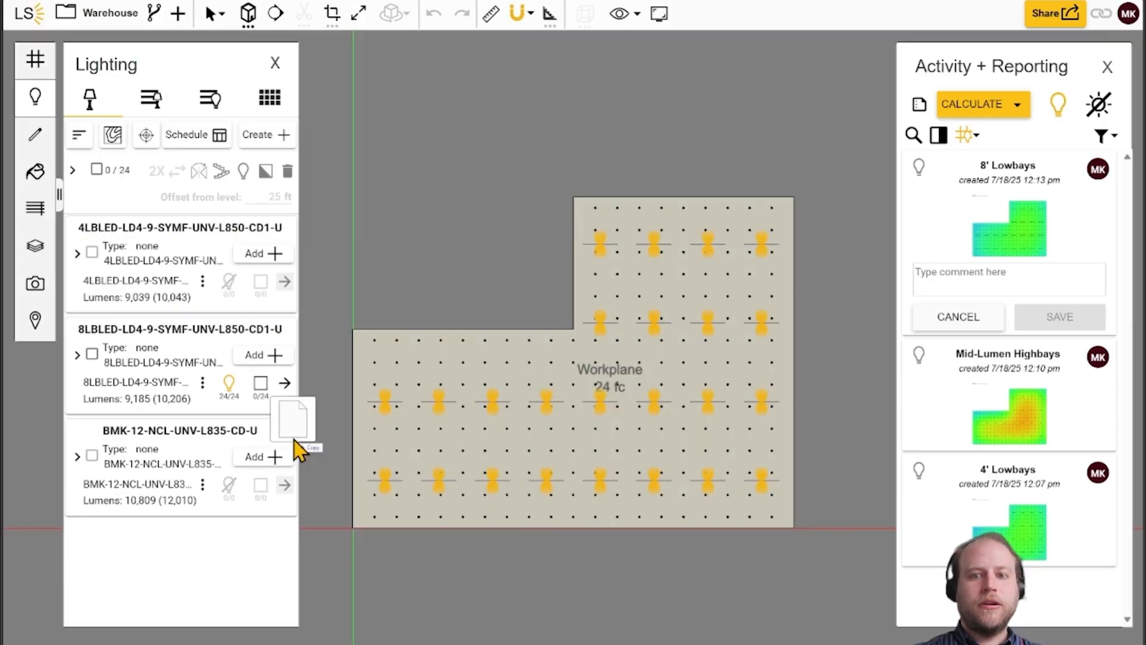
drag(294, 448, 246, 584)
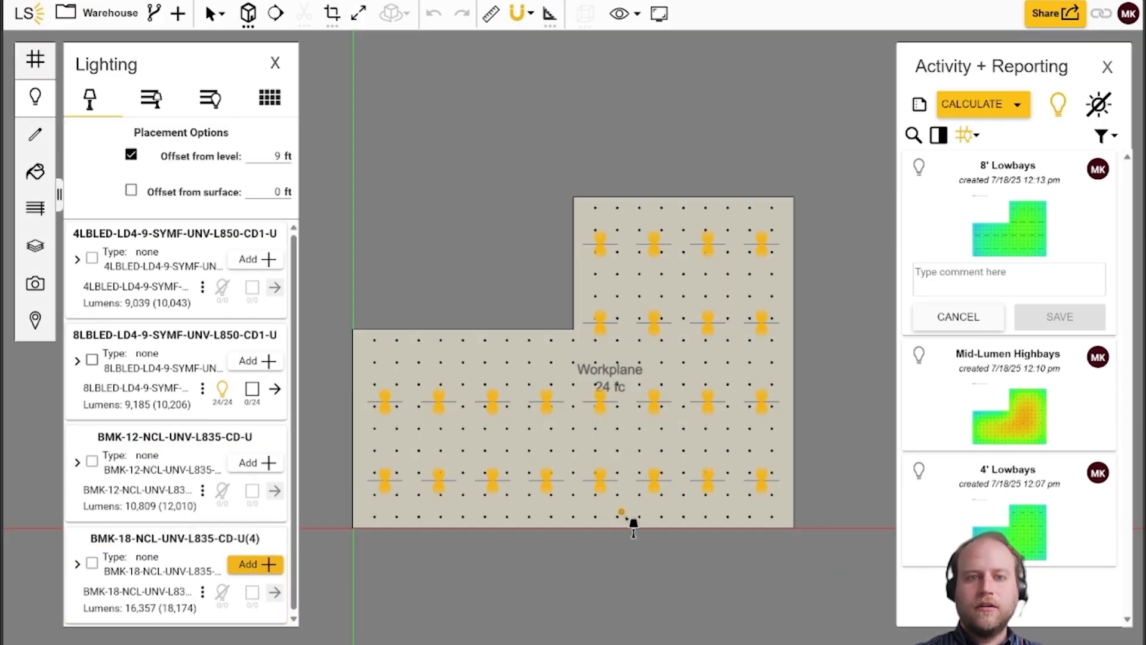
key(Escape)
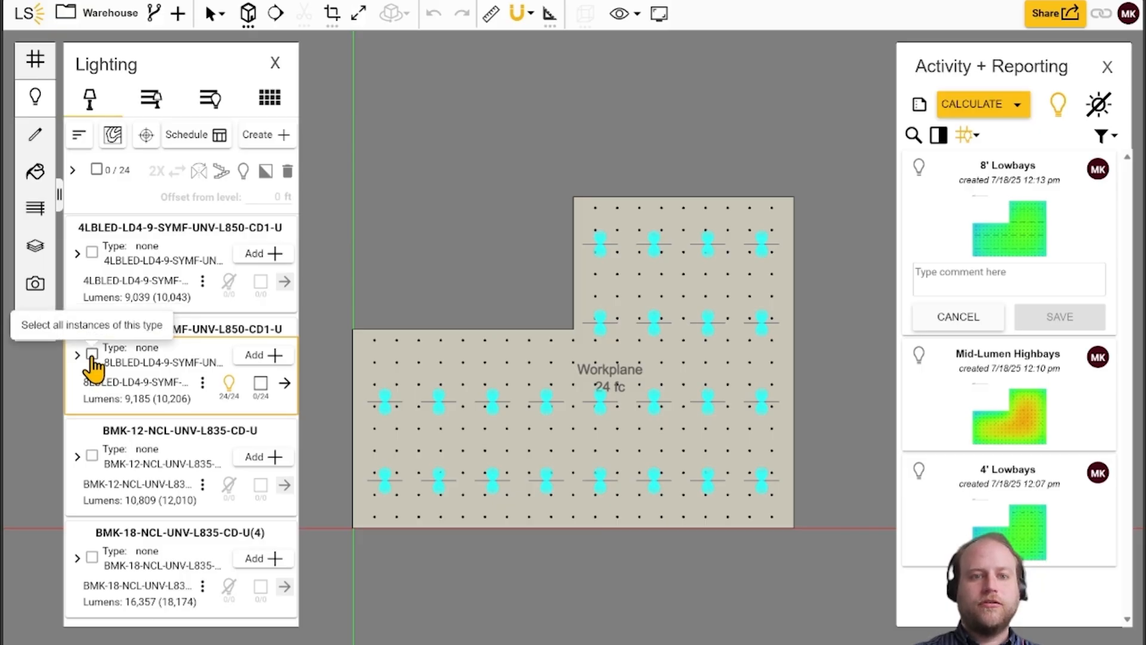
Step: Replace all placed 8LBLED-LD4-9-SYMF-UNV-L850-CD1-U luminaires with the BMK-18-NCL-UNV-L835-CD-U type and clear the selection
click(92, 355)
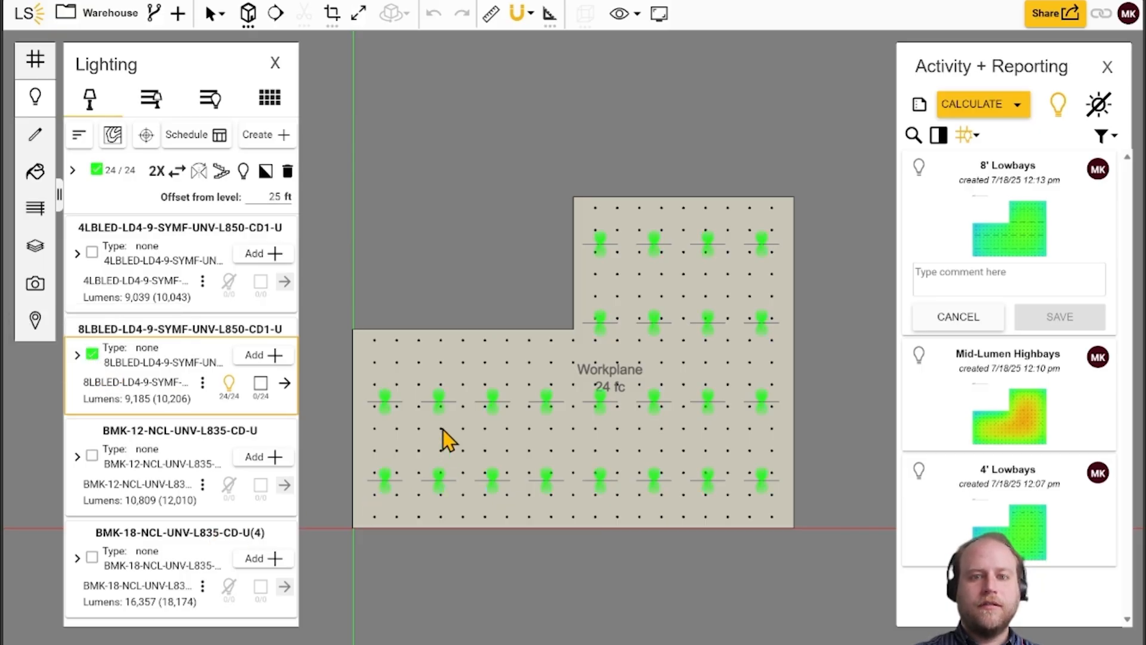
right_click(387, 404)
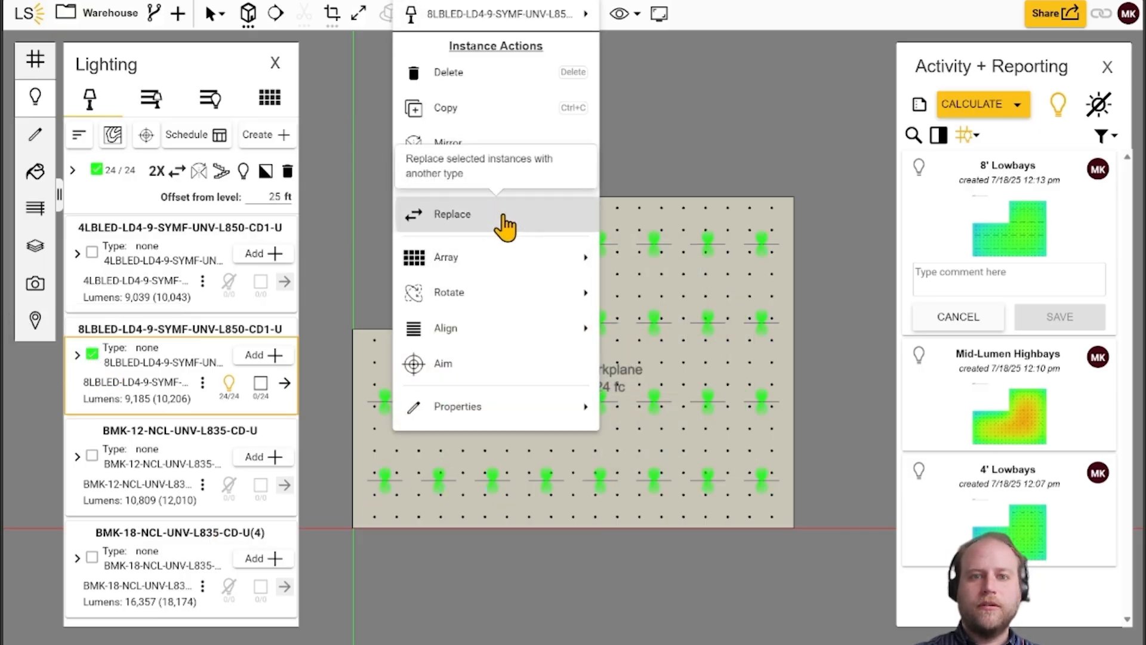
click(452, 214)
click(425, 301)
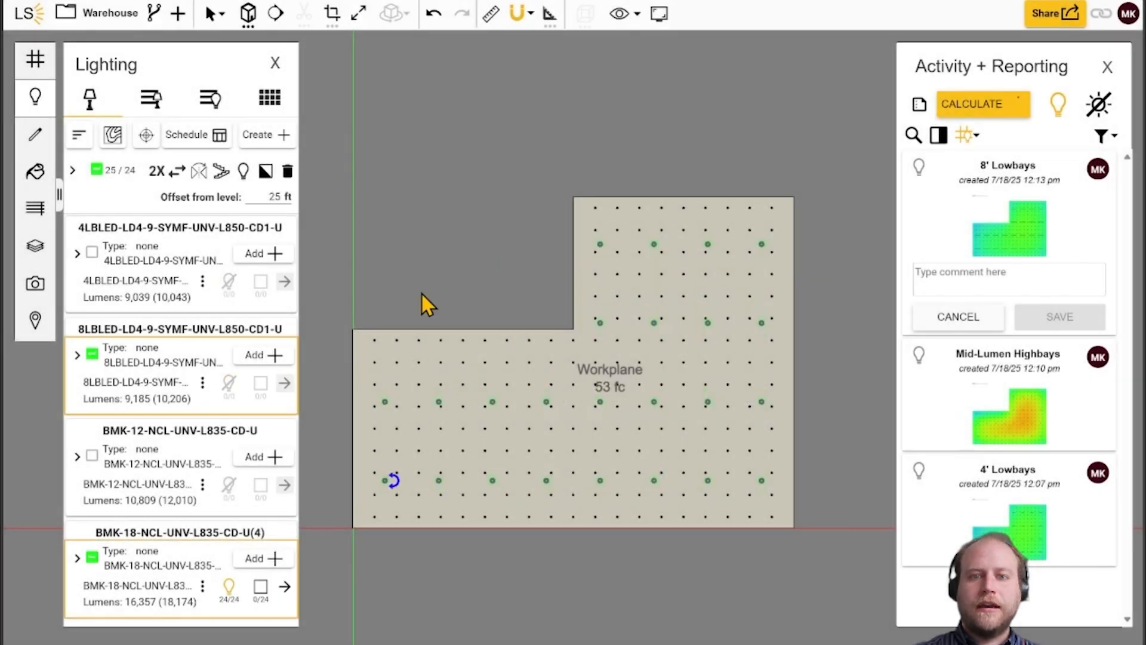
click(514, 149)
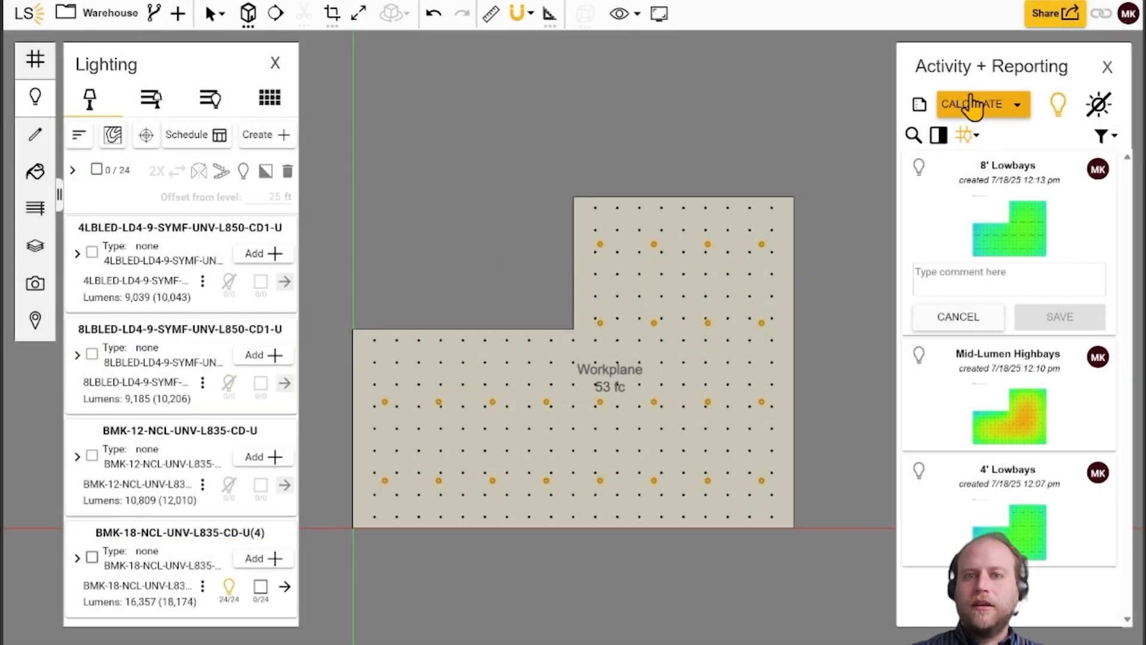
Step: Run a grid analysis in Normal luminaire mode with illuminance results and name the calculation High-Lumen Highbays
click(973, 103)
click(1014, 173)
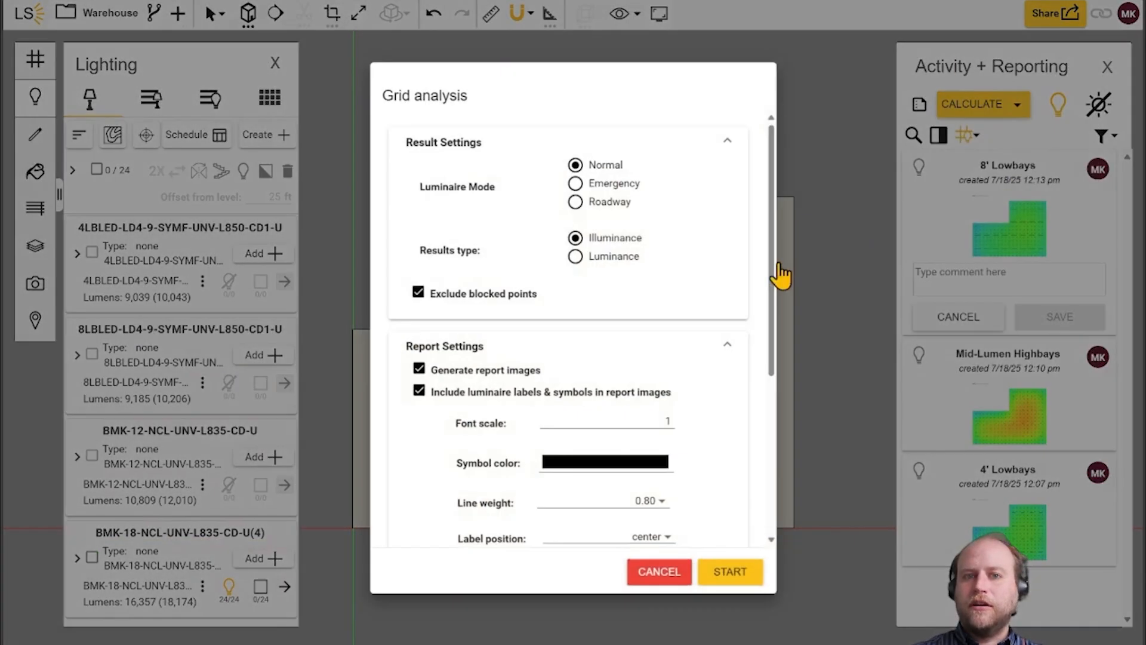
click(739, 571)
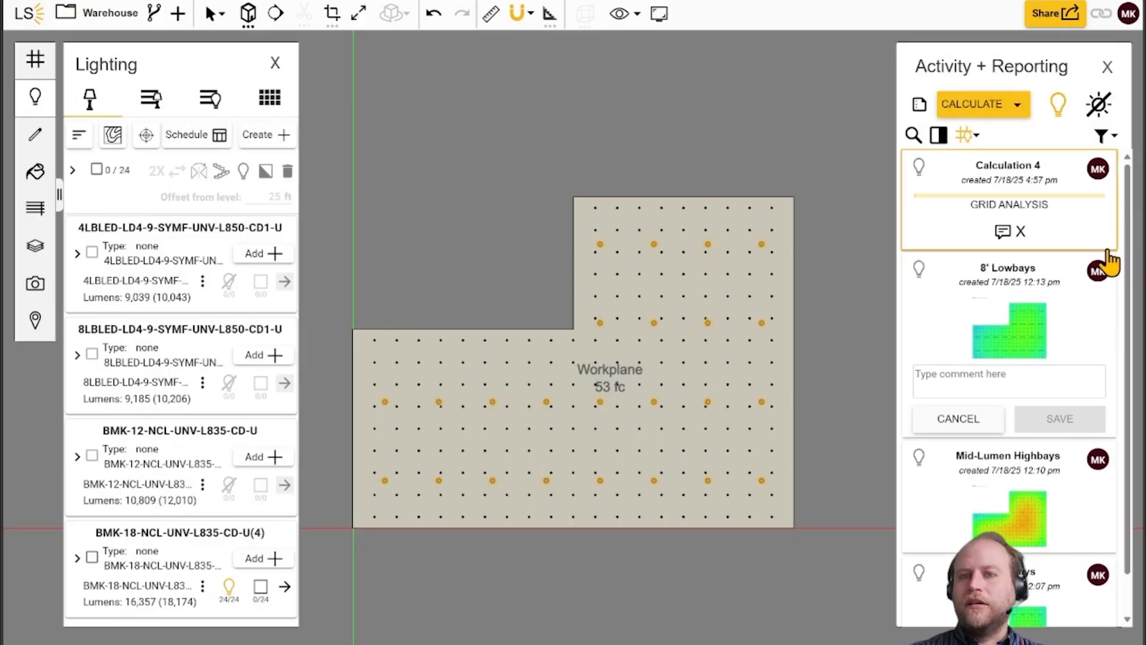
mouse_move(1048, 160)
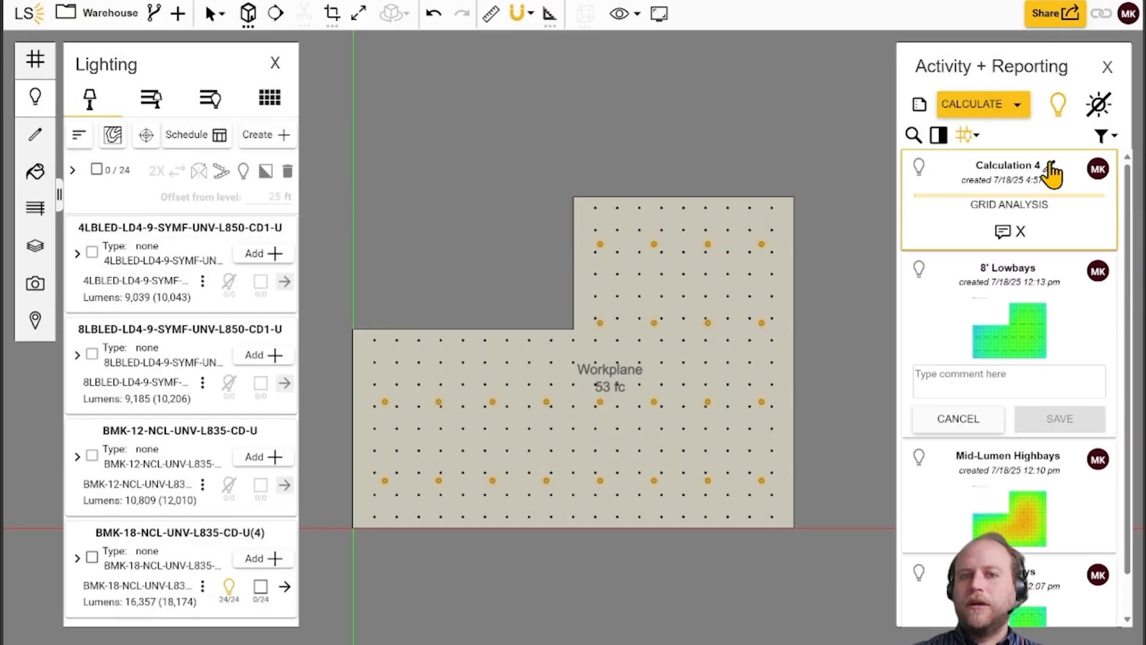
click(1051, 167)
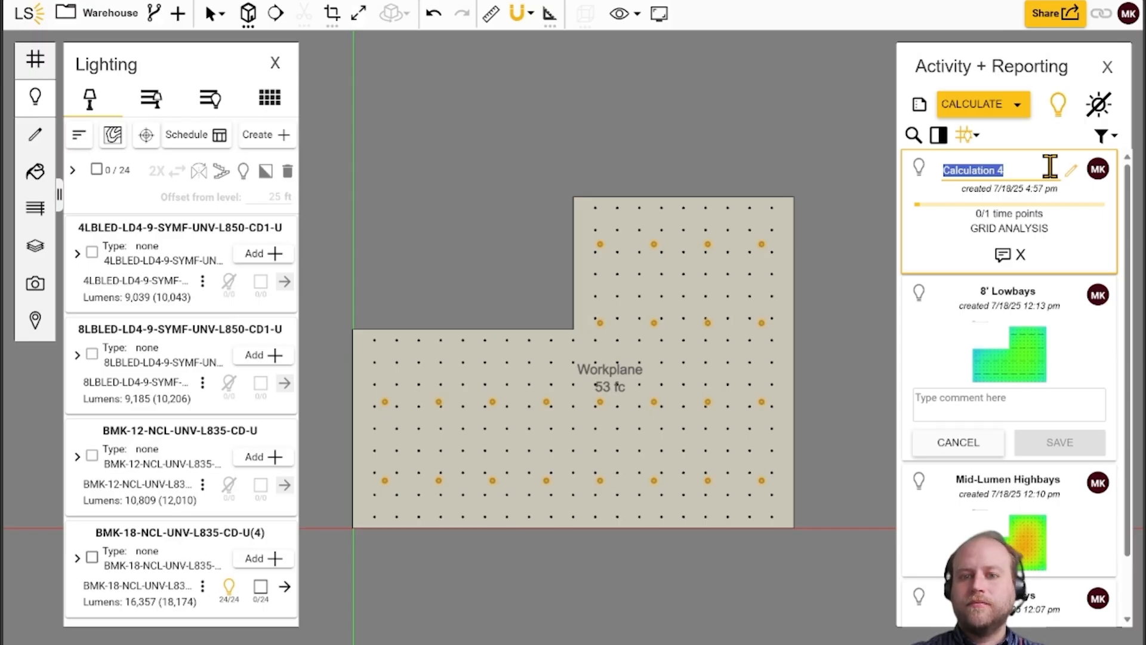
text(High-Lumen Highbays)
key(Return)
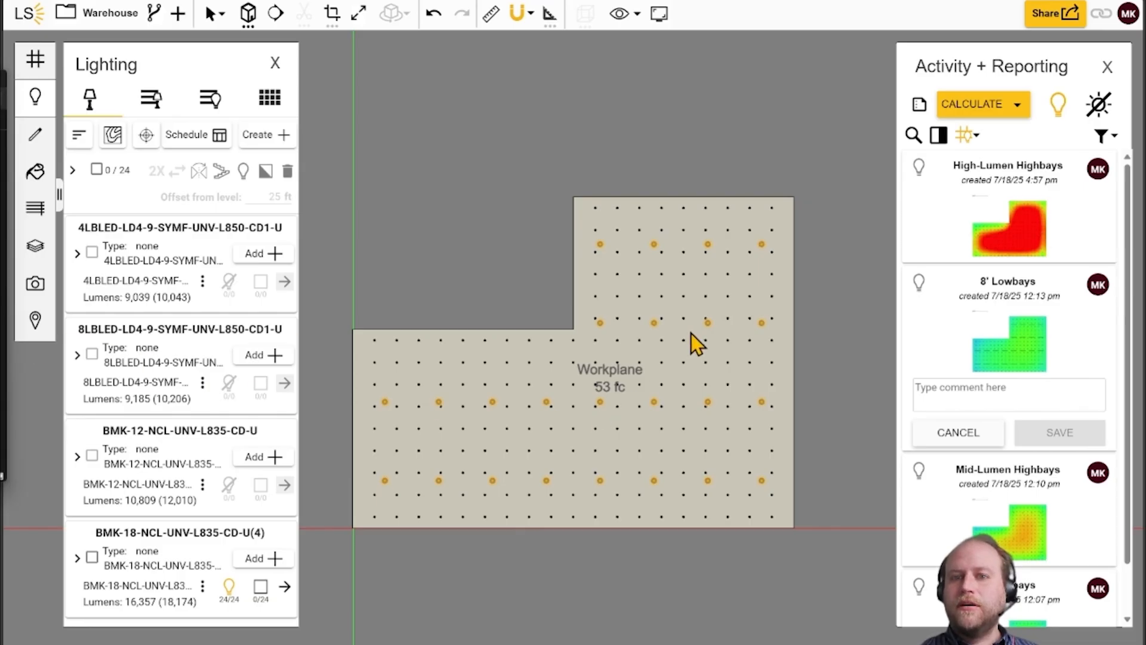
Step: Compare the High-Lumen Highbays and 8' Lowbays results side by side, review their statistics and schedules, and exit the comparison
click(916, 236)
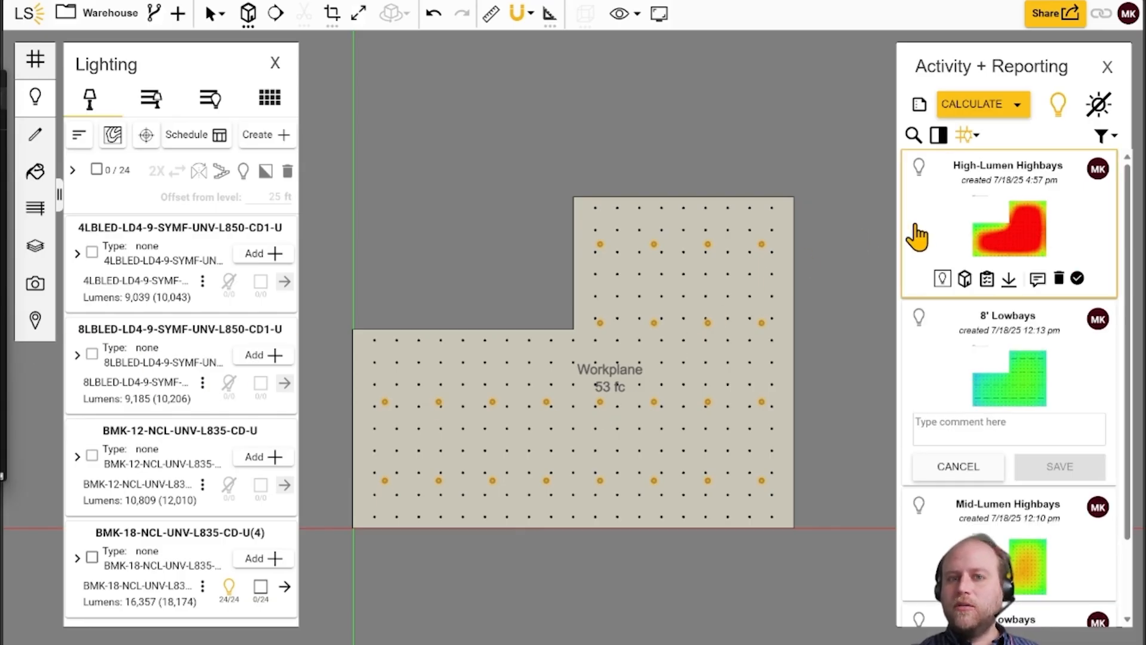
scroll(917, 236, down, 2)
scroll(918, 235, up, 2)
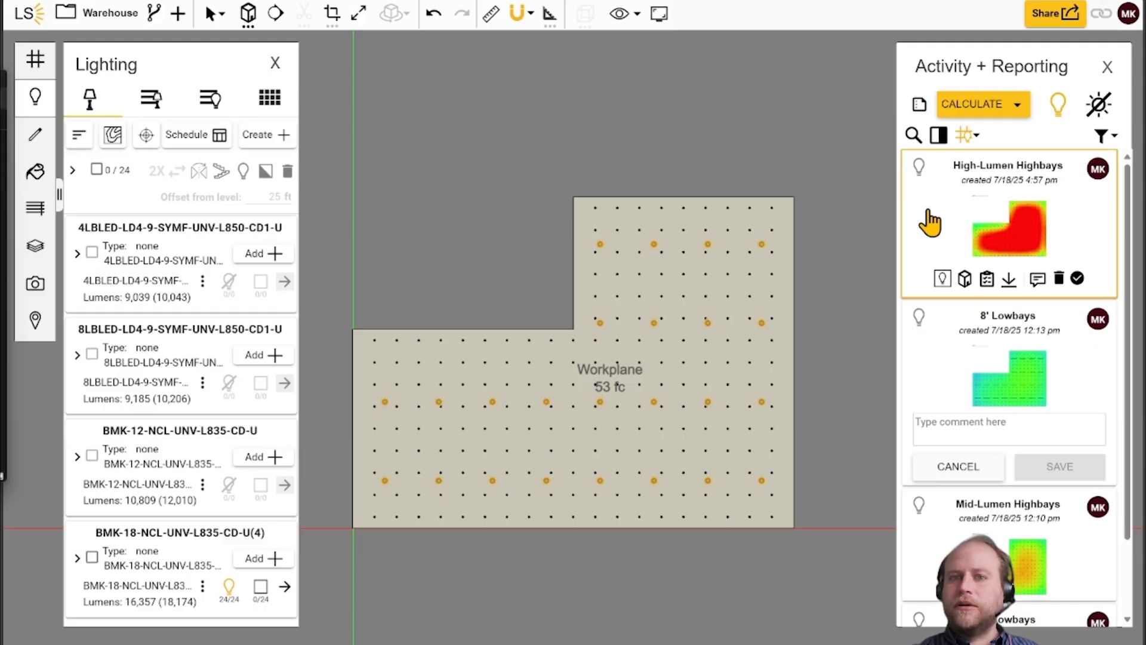
click(938, 137)
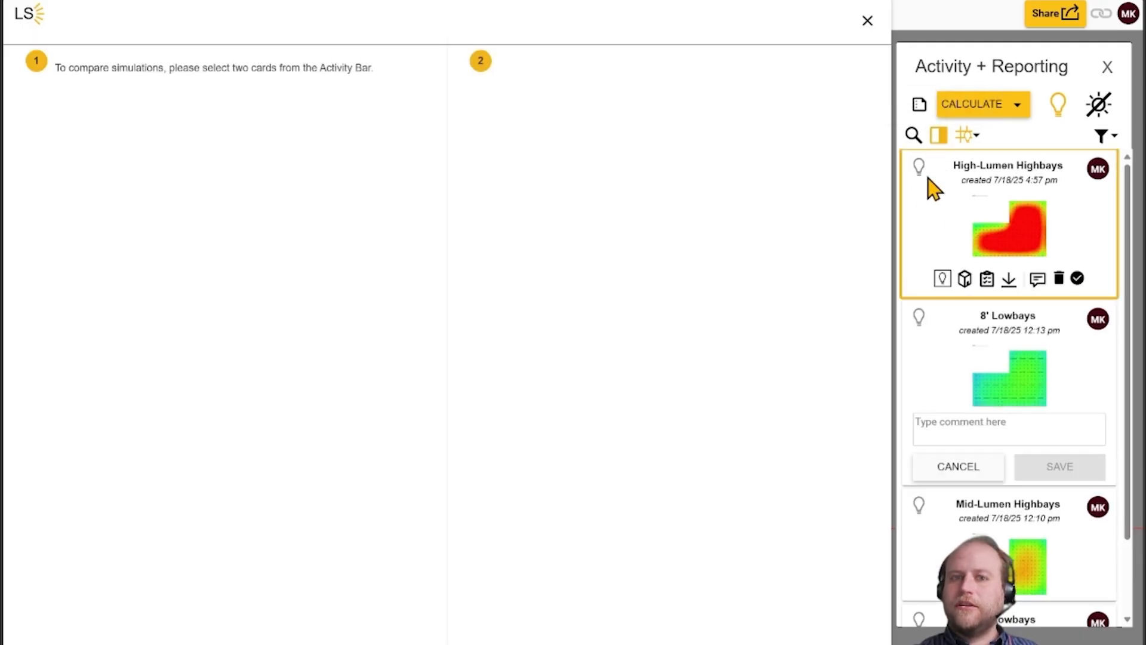
click(924, 221)
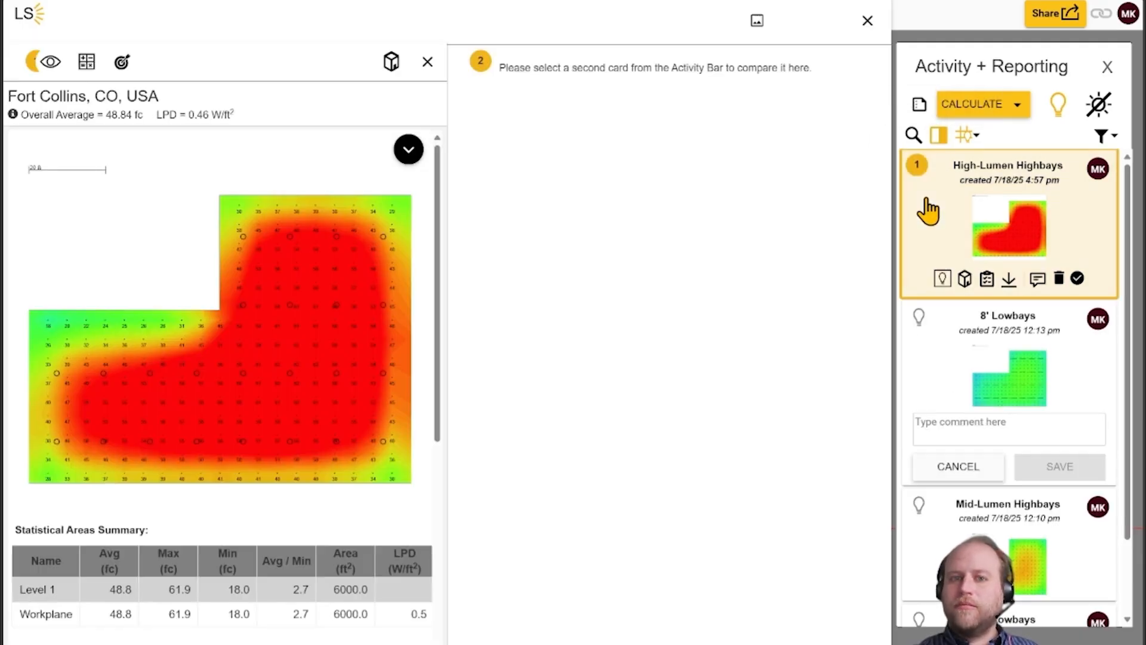
click(923, 358)
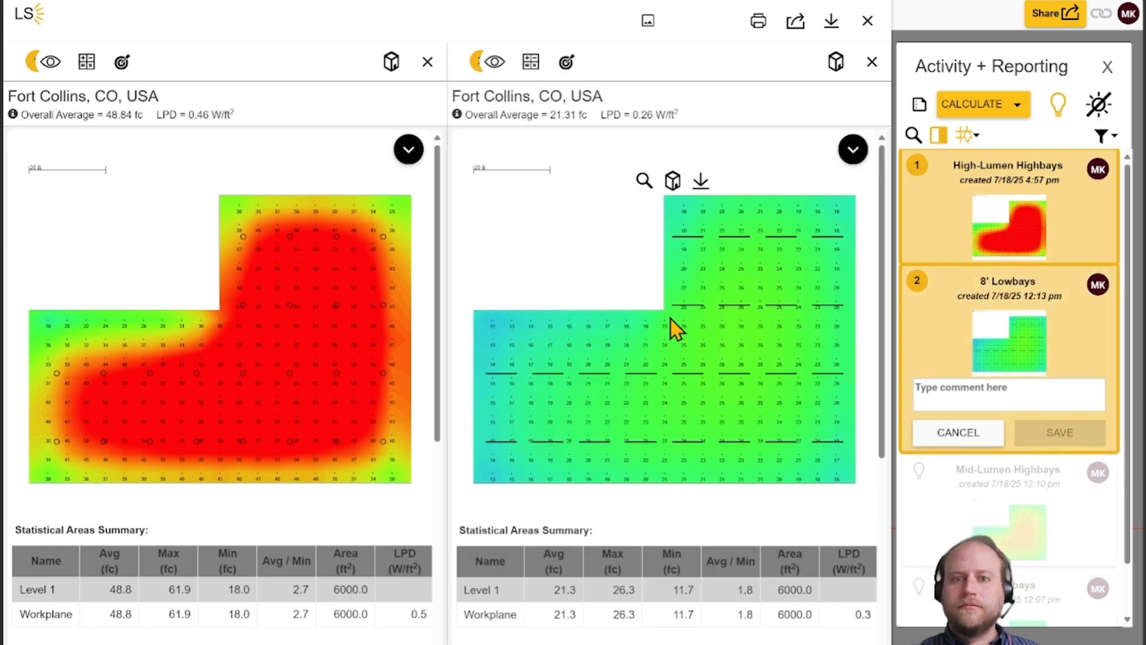
scroll(600, 292, down, 2)
scroll(359, 454, down, 3)
scroll(314, 428, up, 1)
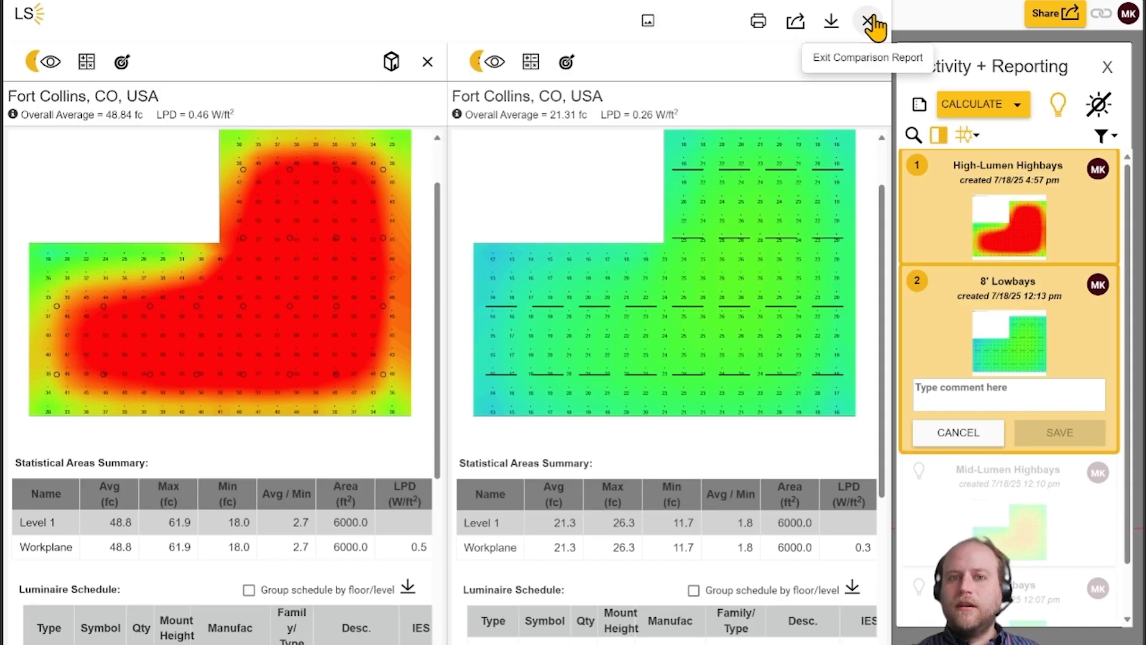
click(869, 20)
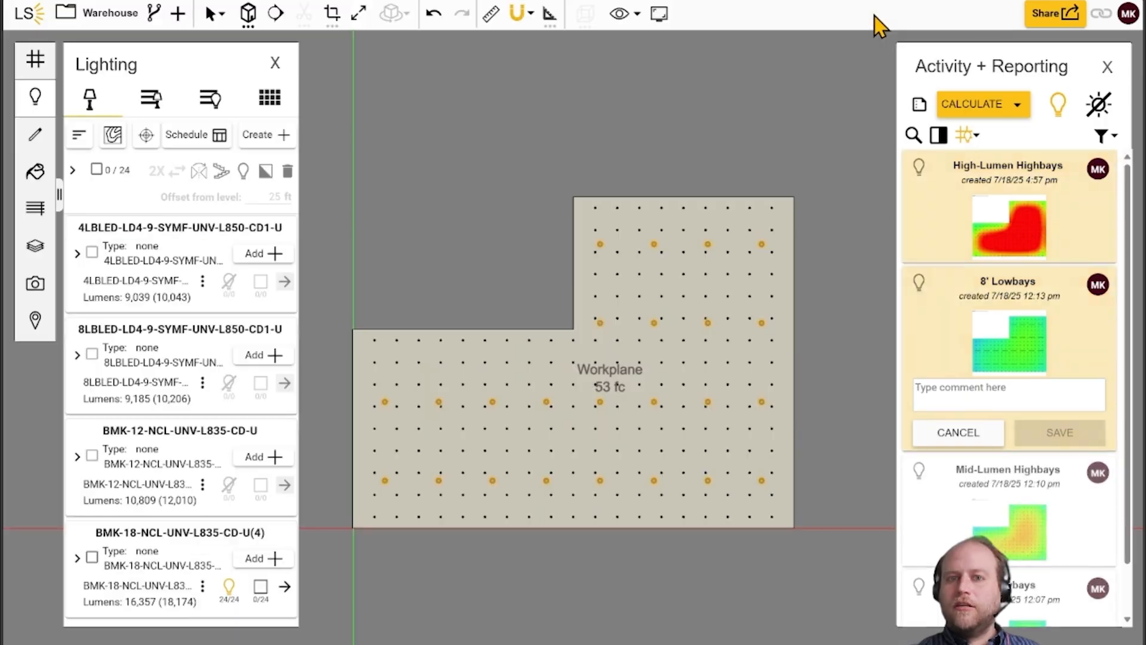
Step: Compare the 8' Lowbays results with the Mid-Lumen Highbays results side by side, and exit the comparison
click(939, 138)
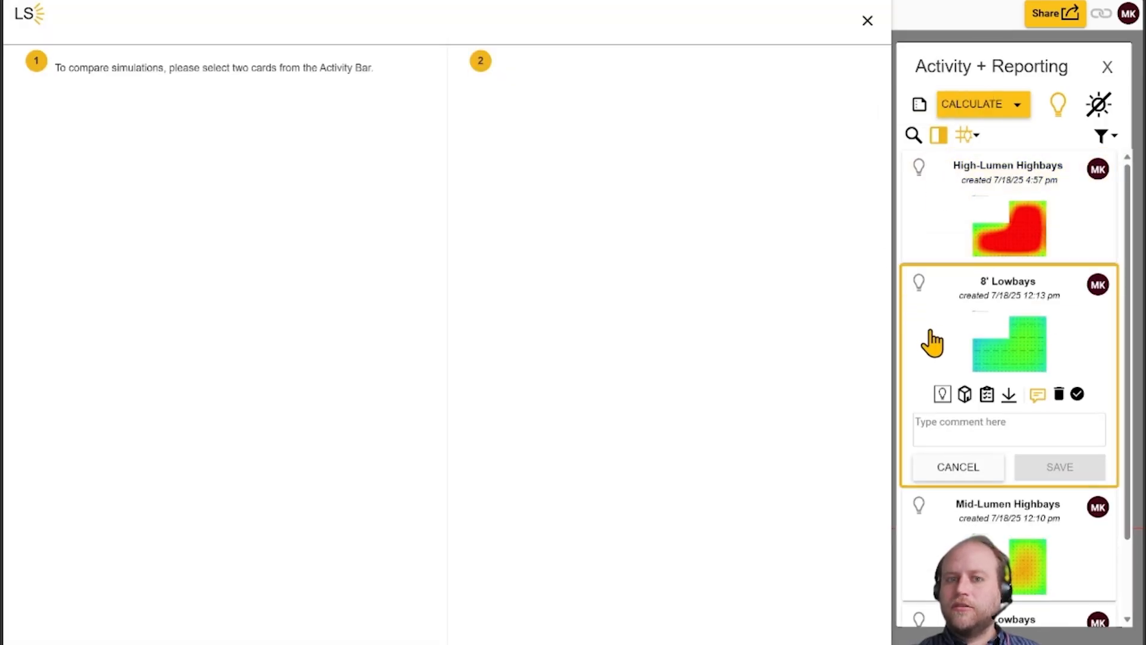
click(947, 292)
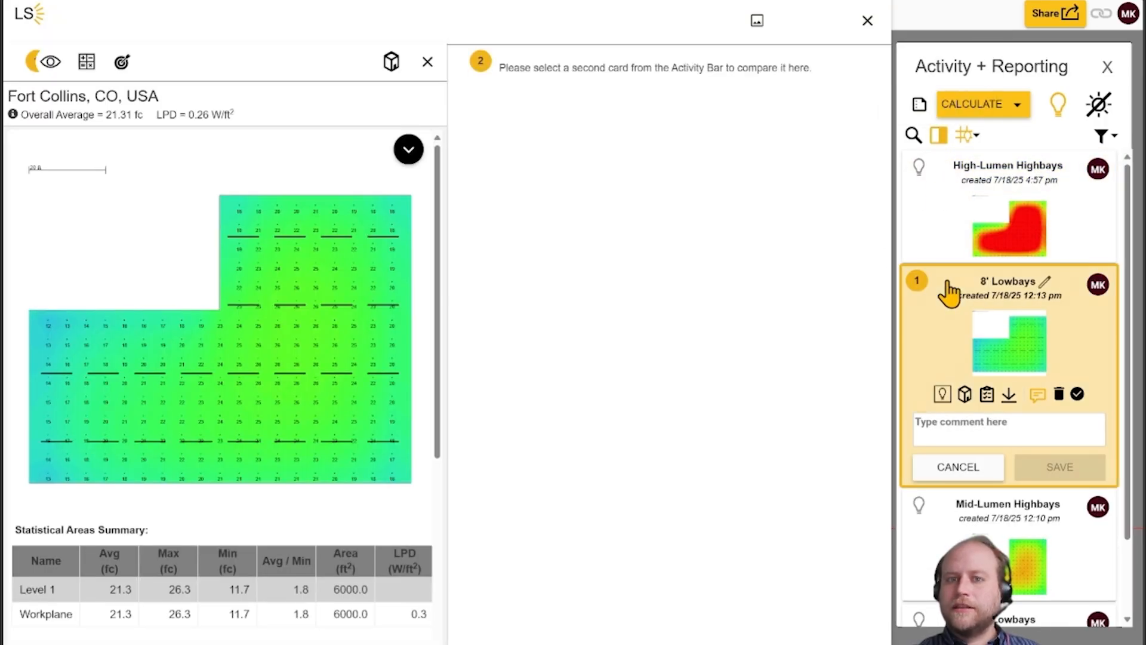
click(934, 540)
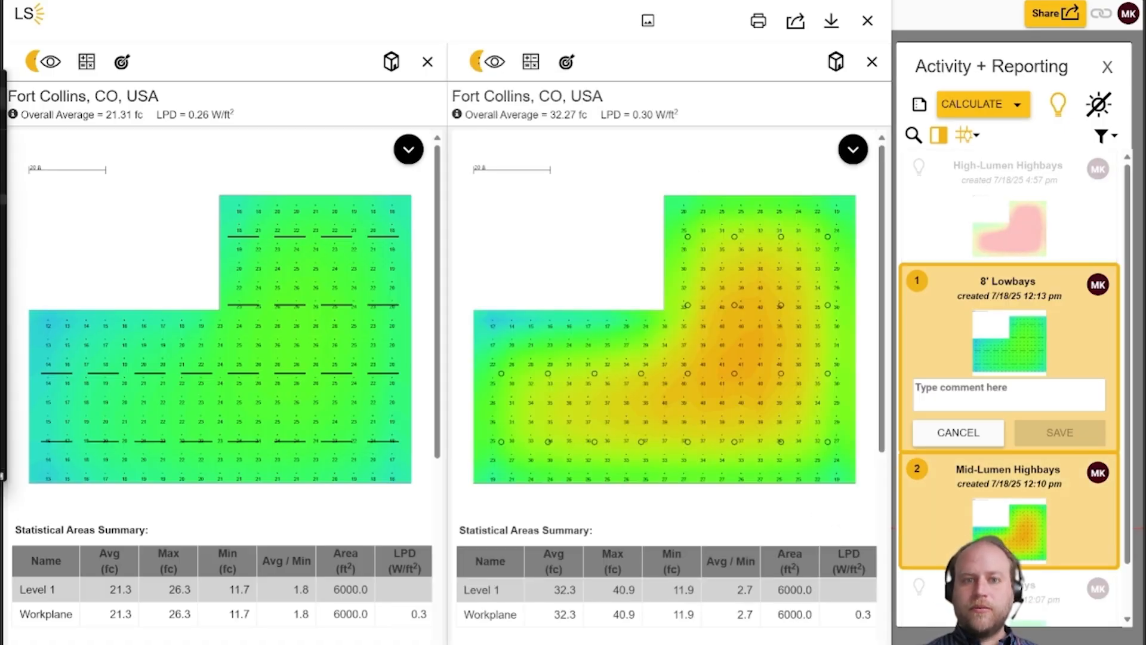
mouse_move(150, 294)
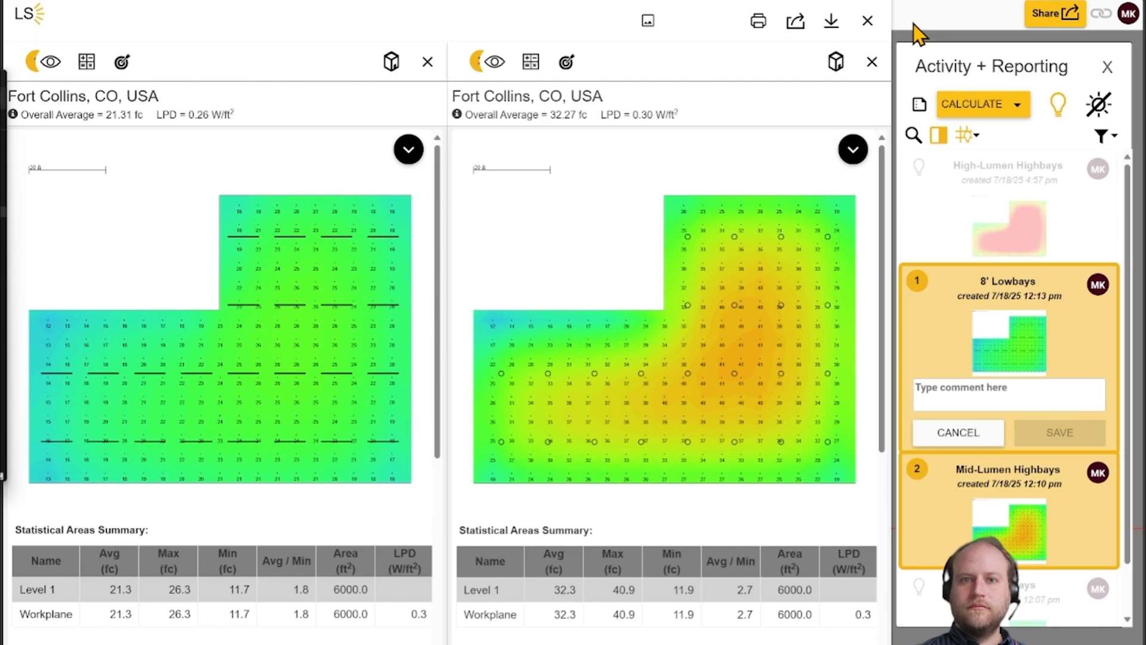
click(868, 21)
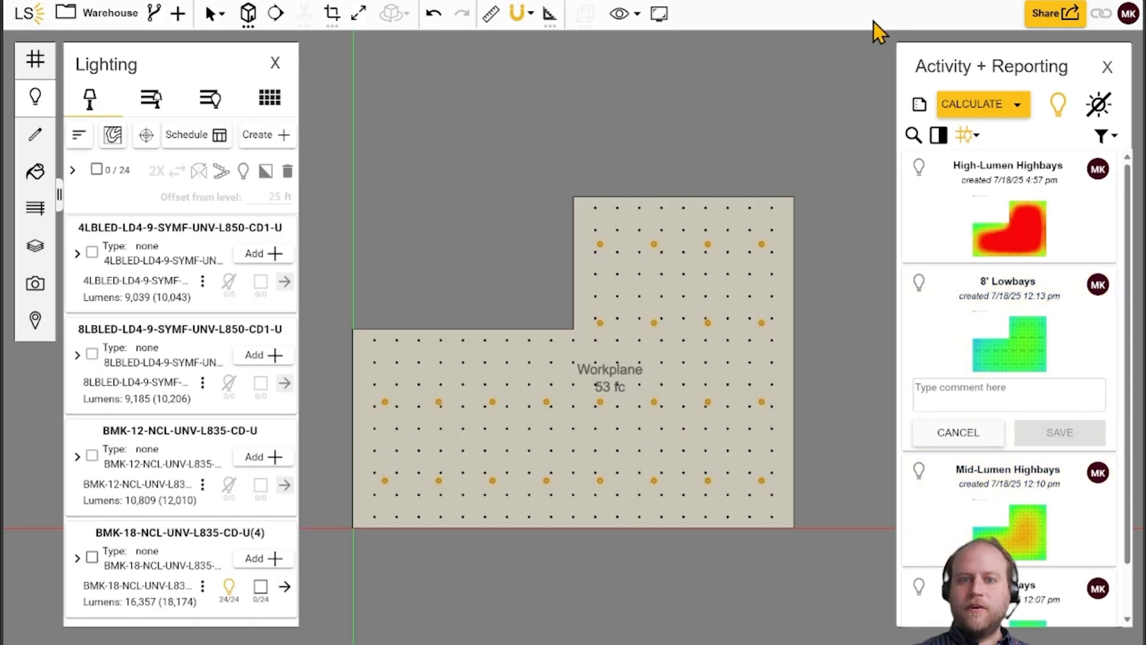
Step: Open the 8' Lowbays calculation in the model and restore the model to that calculation's state
click(938, 349)
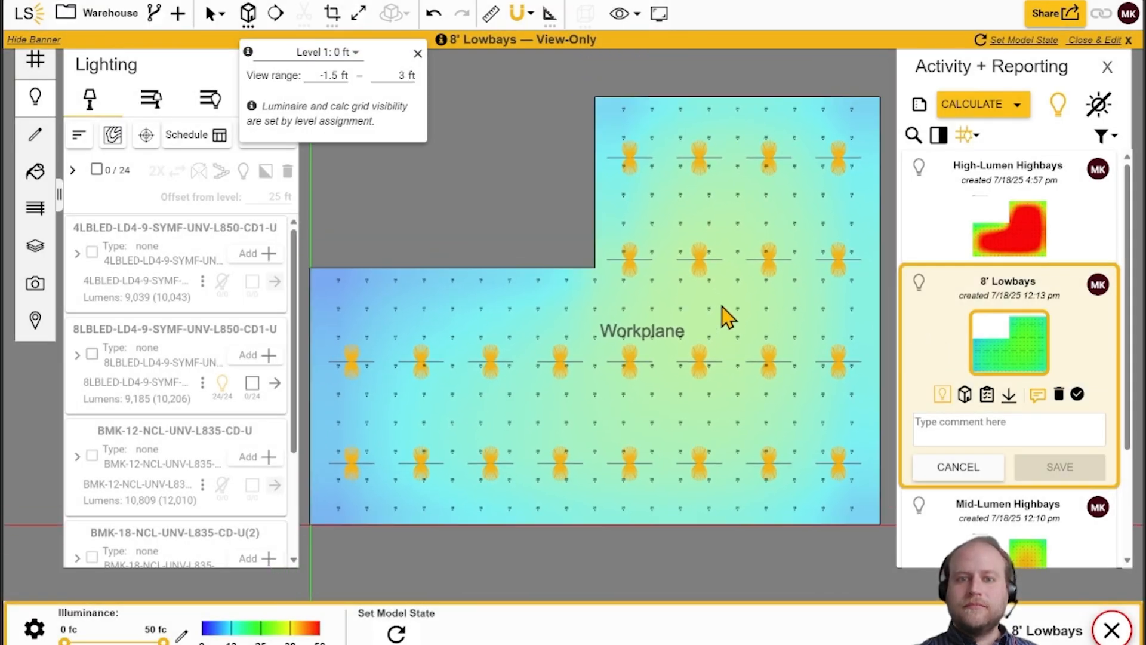
click(1035, 46)
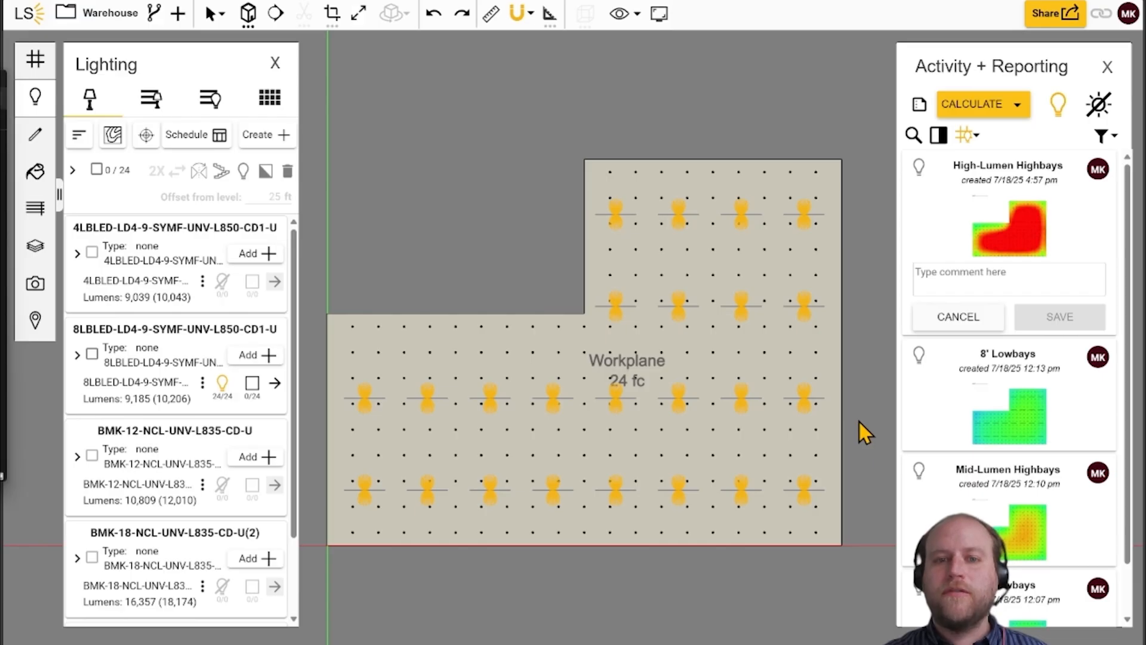
Step: Copy the row of eight luminaires through the middle of the workplane and place the copy 9 ft above it
drag(855, 417, 326, 375)
right_click(365, 399)
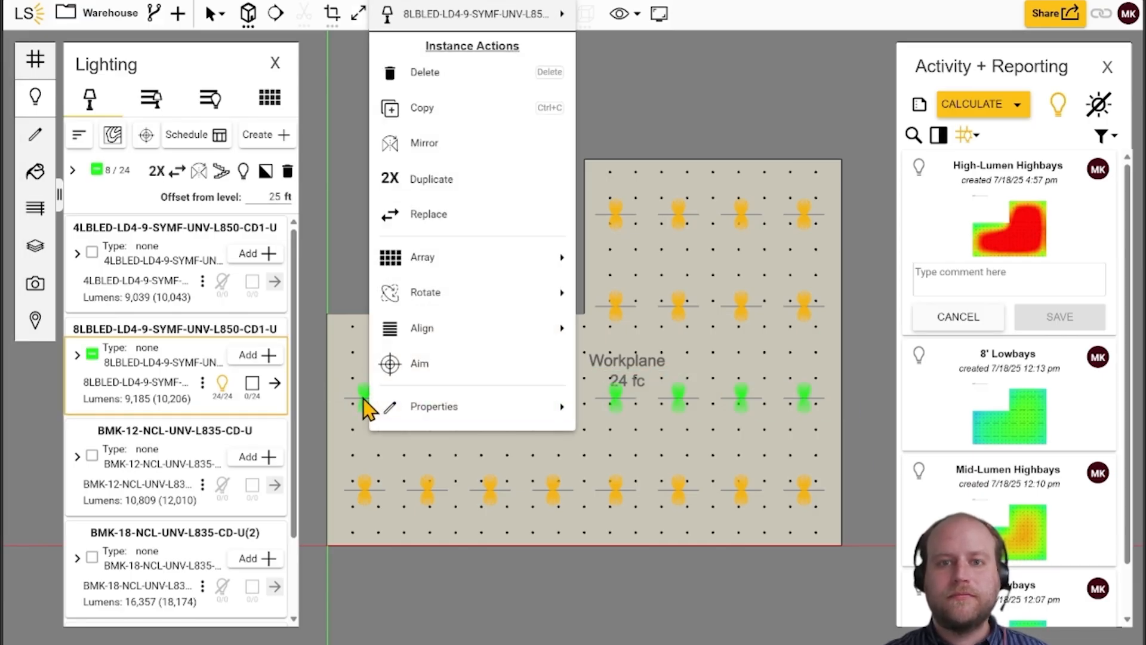
click(426, 118)
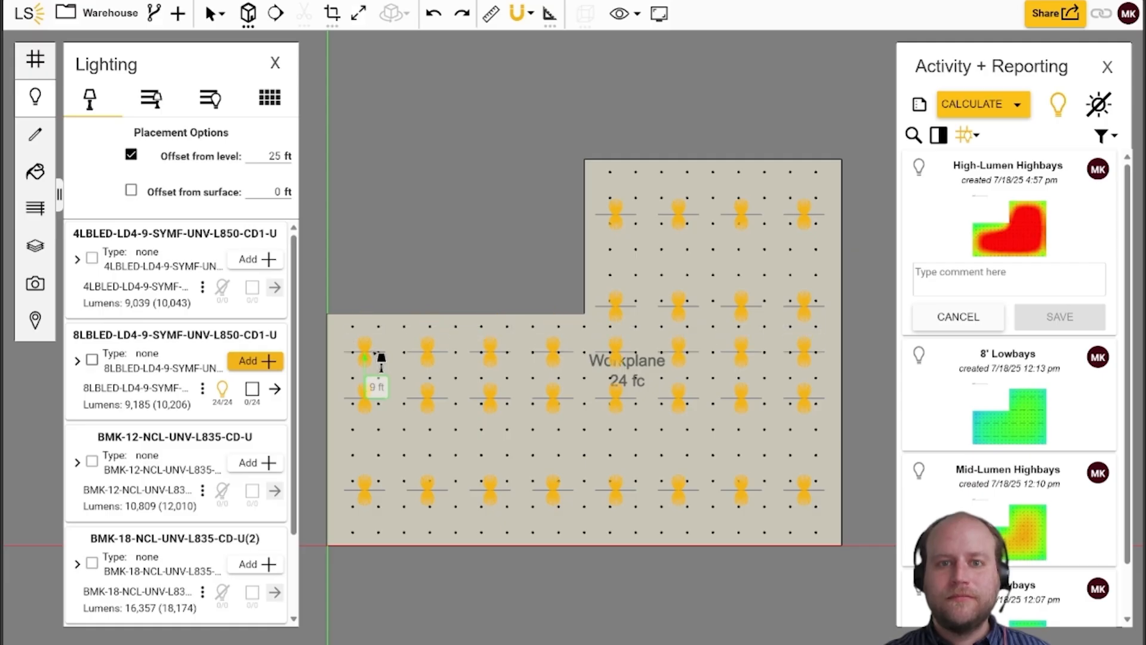
click(381, 360)
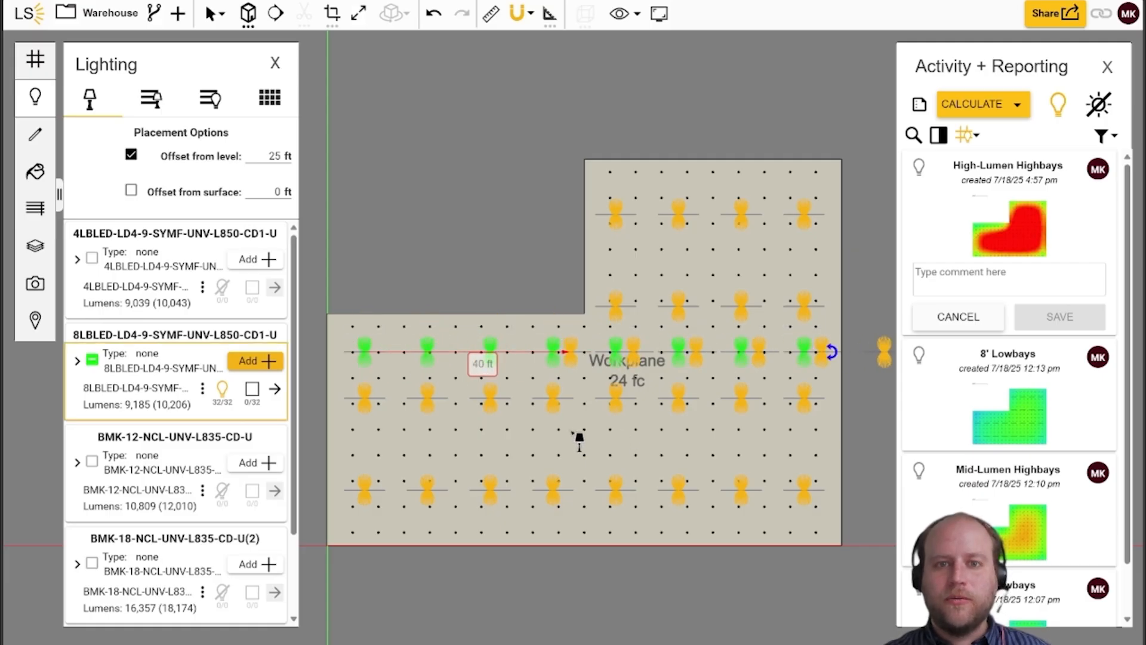
key(Escape)
Step: Move the original middle row of eight luminaires down 5 ft and the second row of four in the upper wing upward
drag(862, 410, 363, 429)
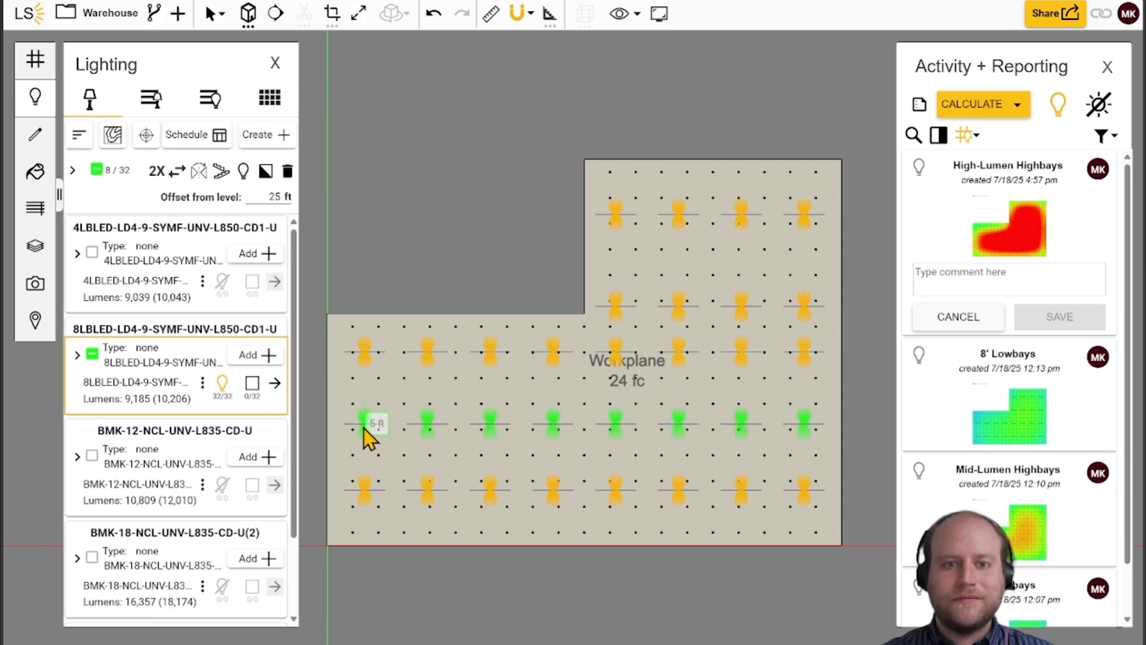
drag(858, 339, 621, 306)
right_click(621, 306)
click(649, 383)
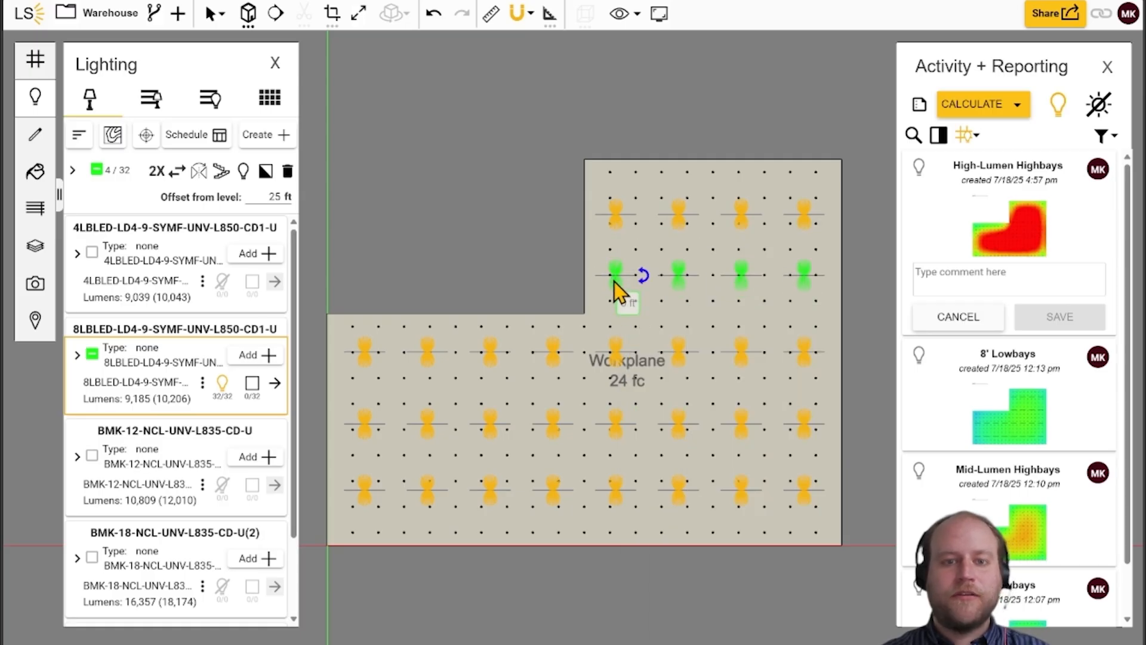
click(614, 281)
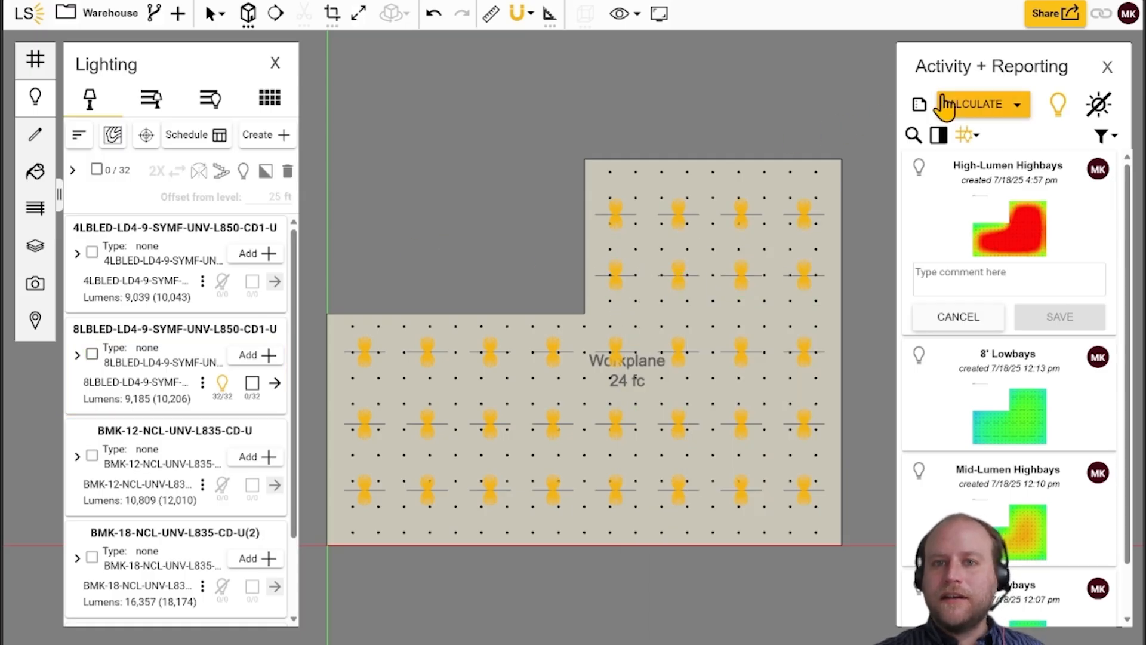
Step: Run a grid analysis of the revised 8' lowbay layout with the extra row of luminaires
click(979, 103)
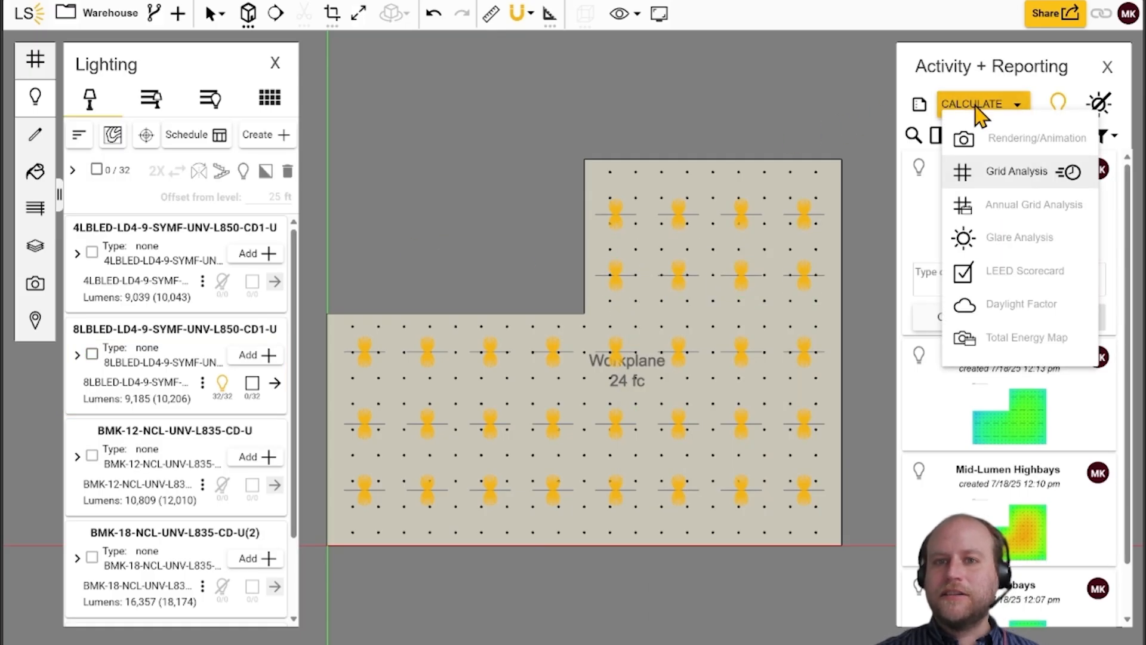
click(1054, 179)
click(727, 546)
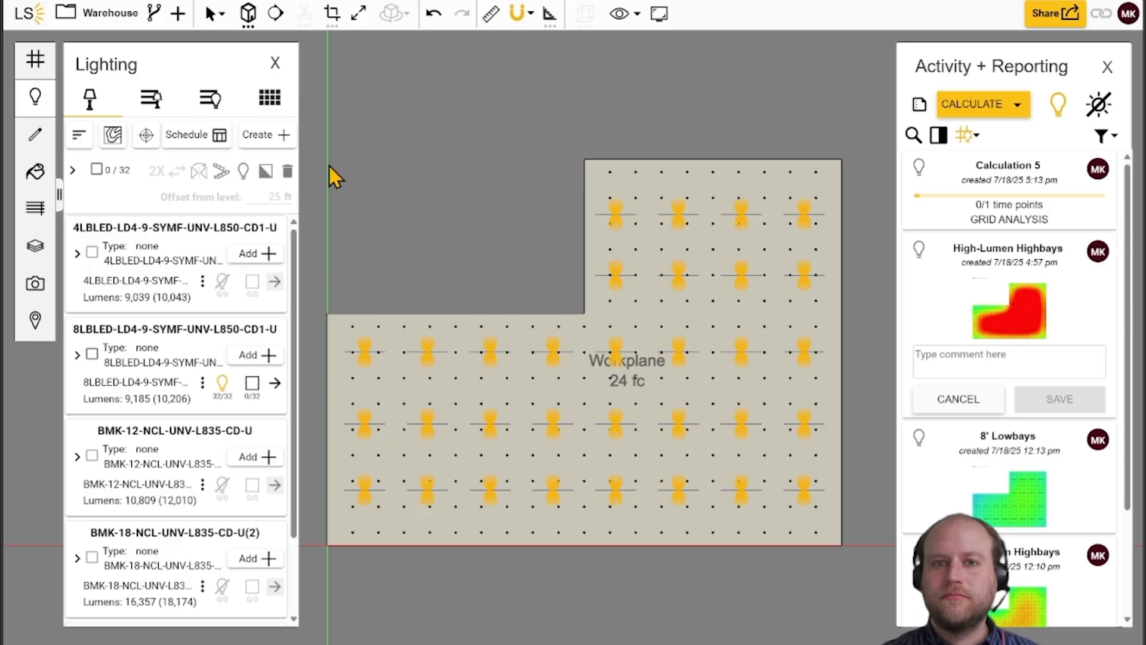
Step: Rename the new grid analysis calculation as "8' Lowbays, Extra Row"
click(1009, 169)
click(1009, 169)
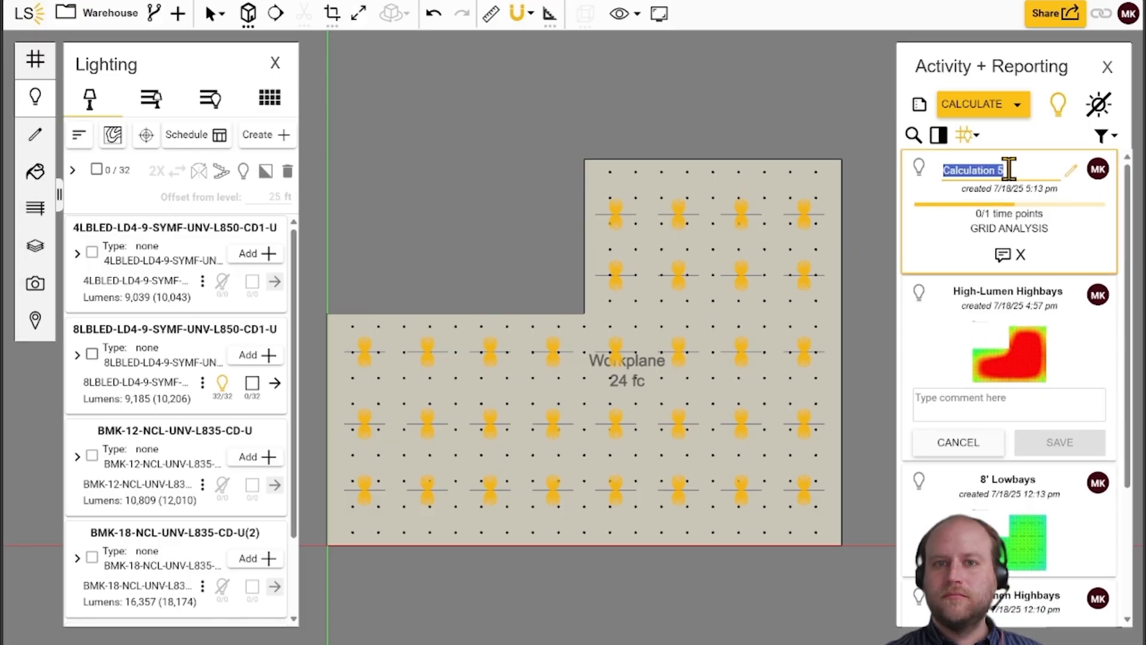
text(8' Lowbays  Extra Row)
key(Return)
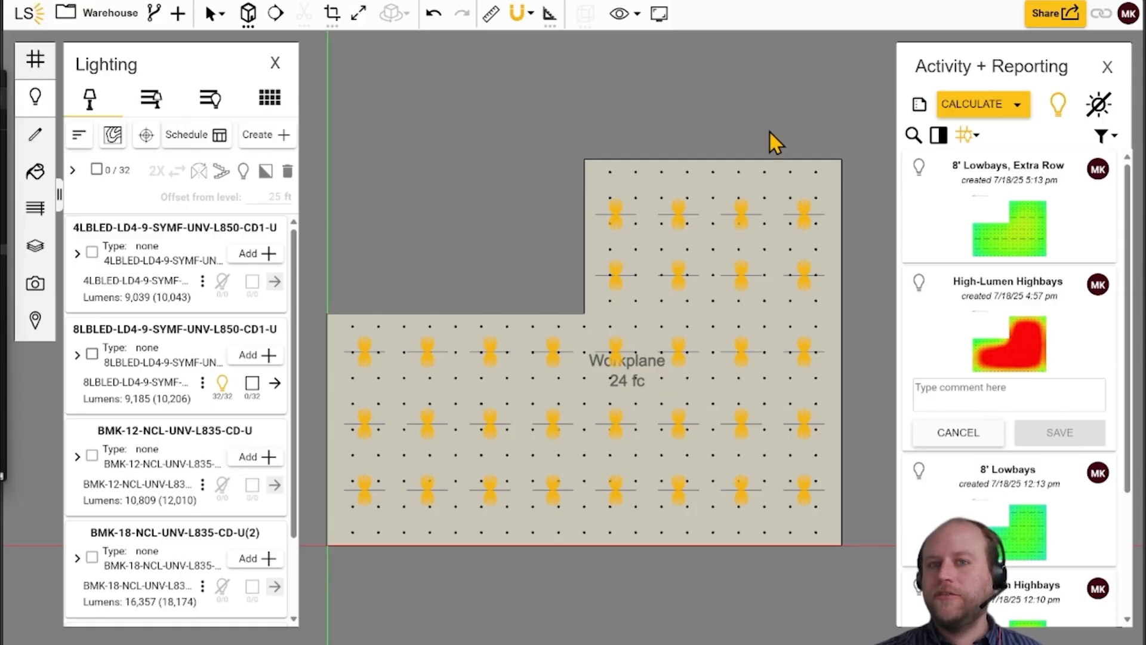
Step: Compare the 8' Lowbays results with the 8' Lowbays, Extra Row results side by side, including their statistical area summaries
mouse_move(934, 217)
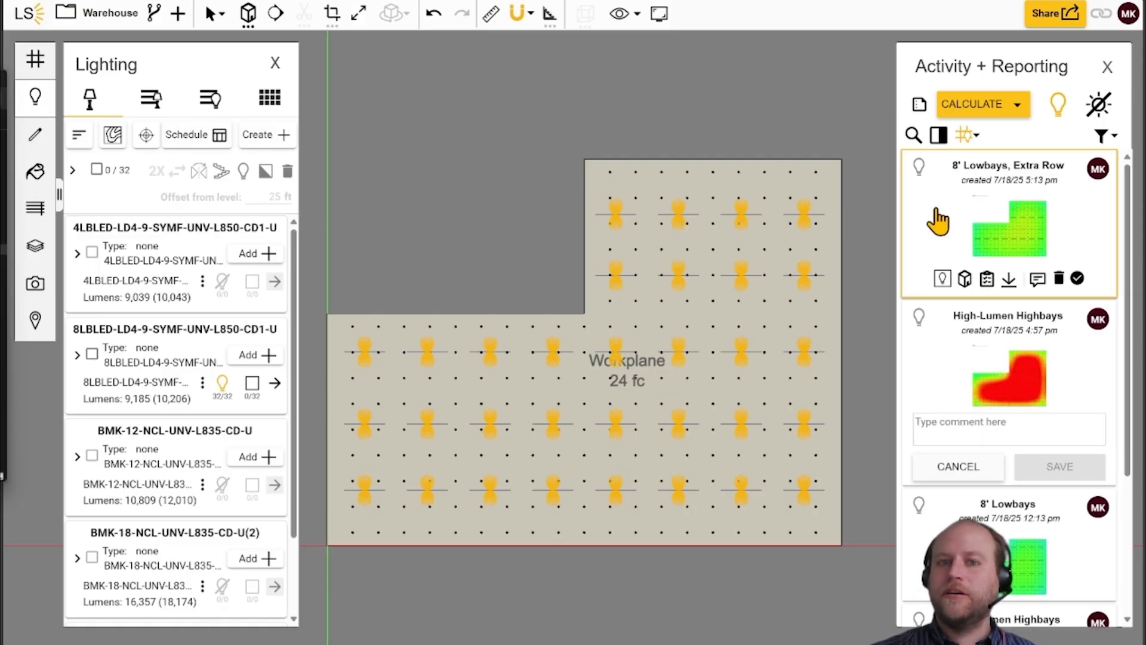
click(938, 136)
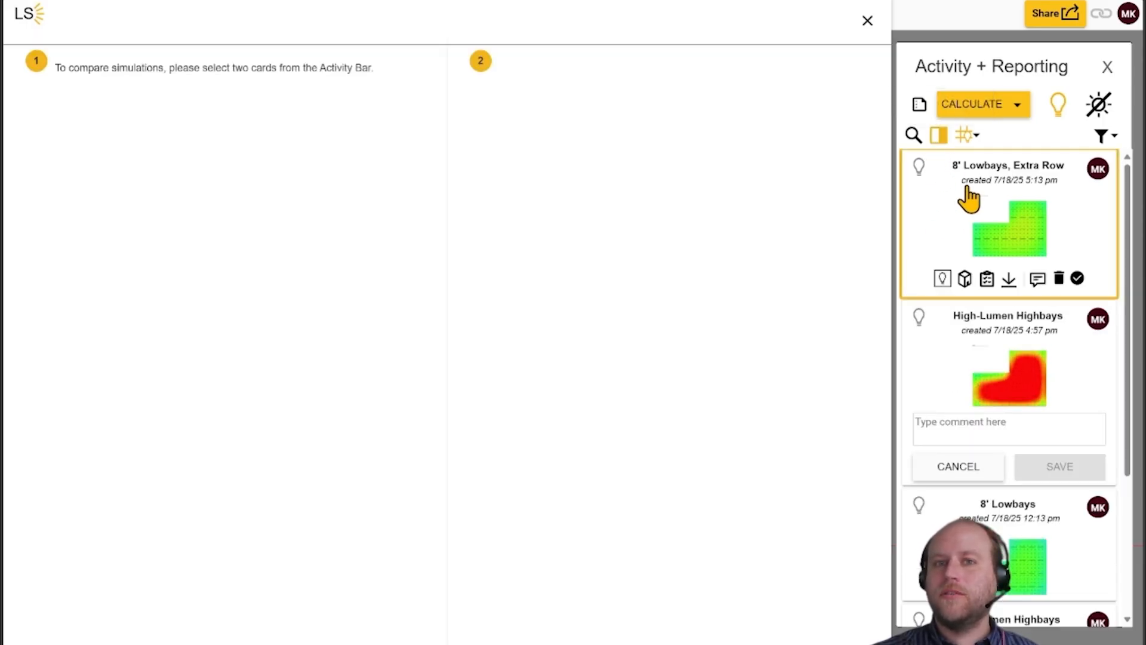
click(941, 517)
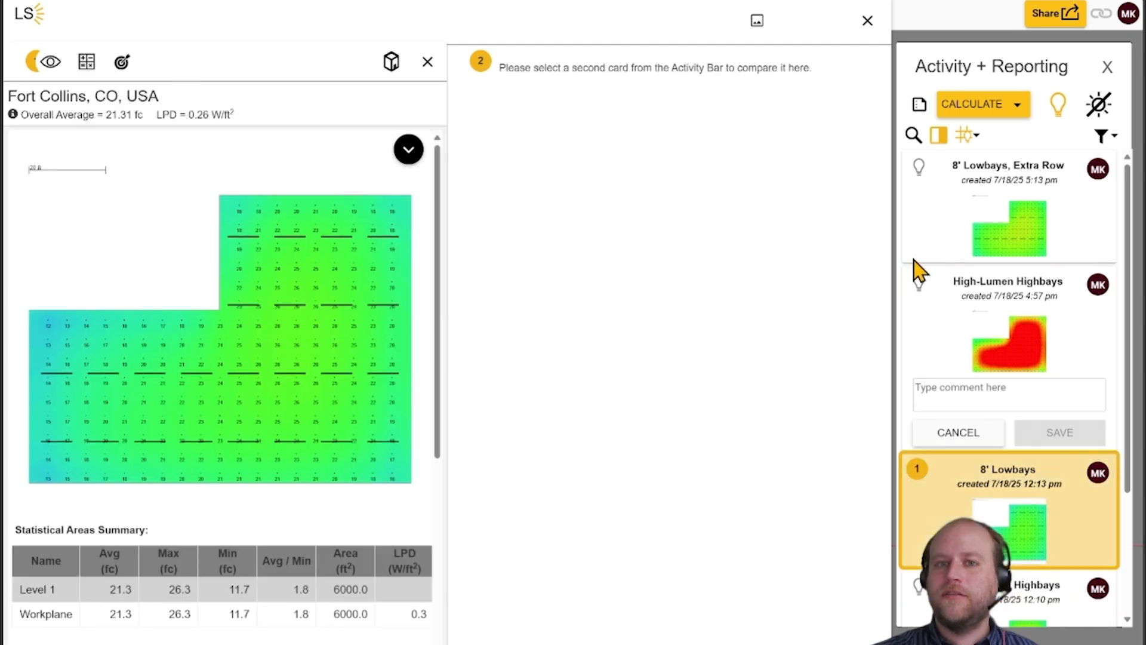
click(932, 223)
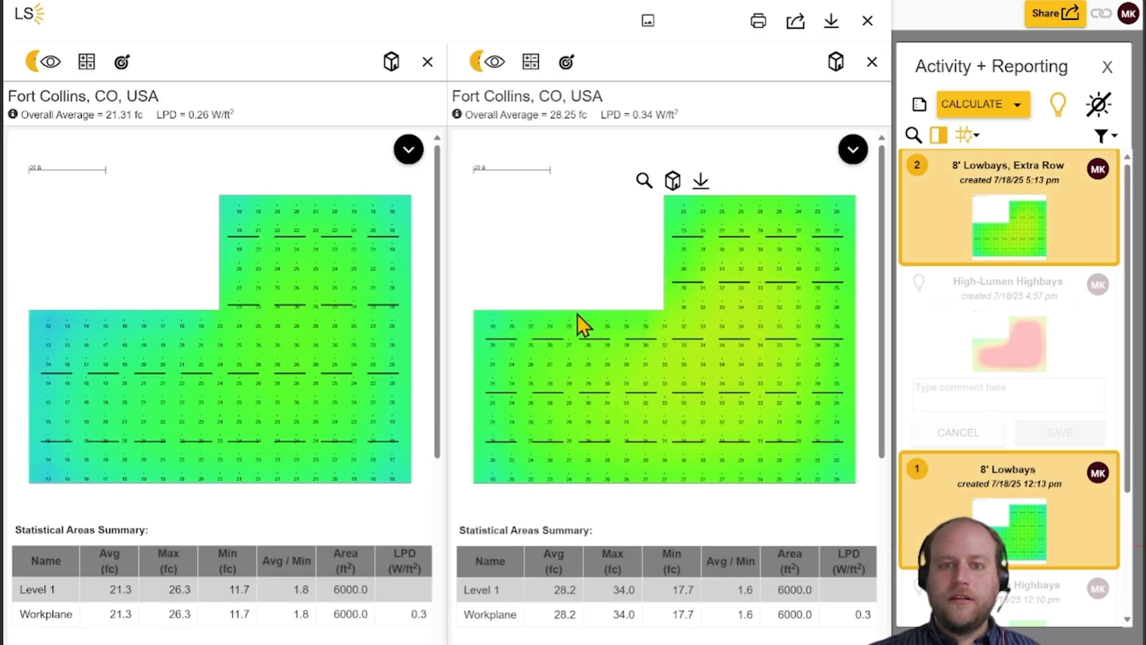
scroll(597, 323, down, 2)
scroll(722, 465, up, 1)
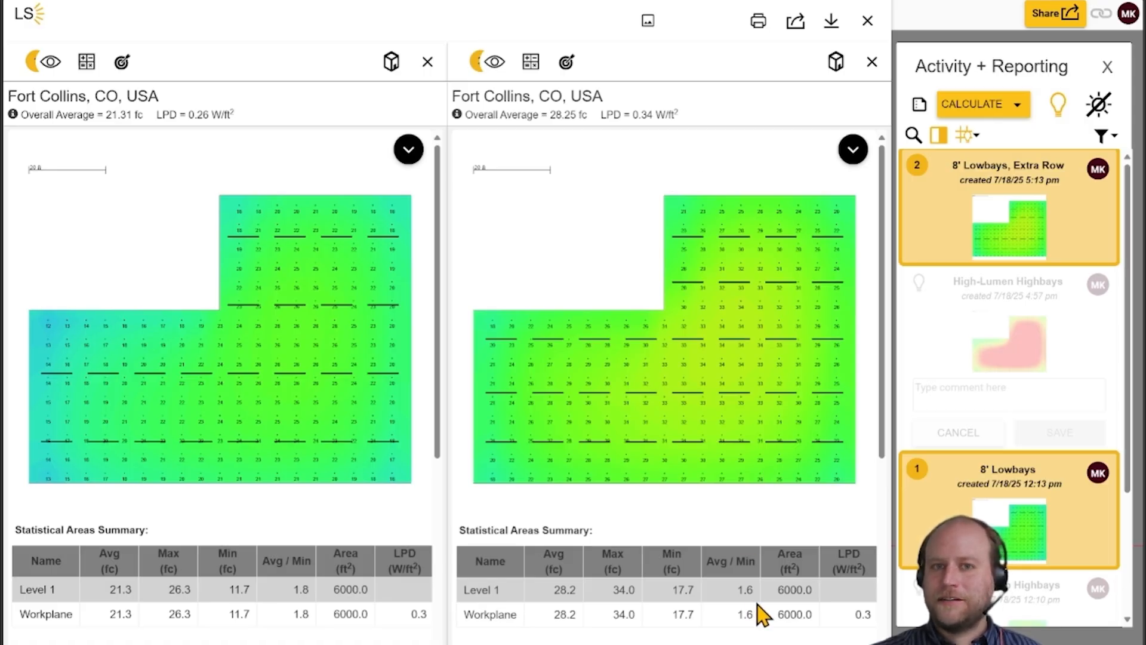
mouse_move(1061, 532)
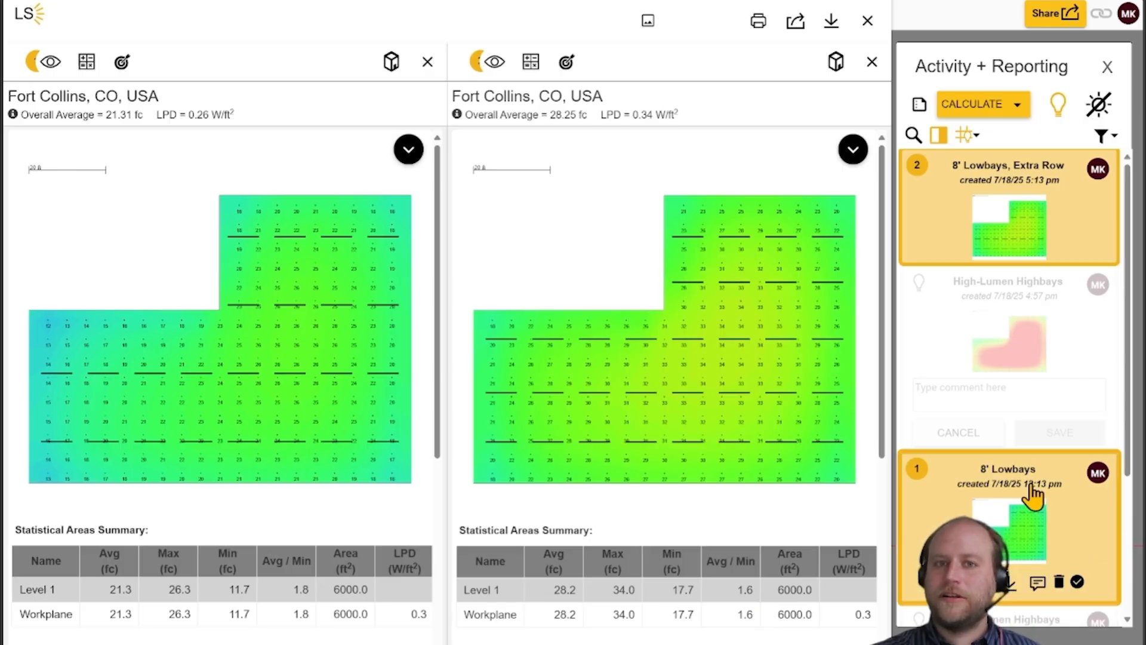